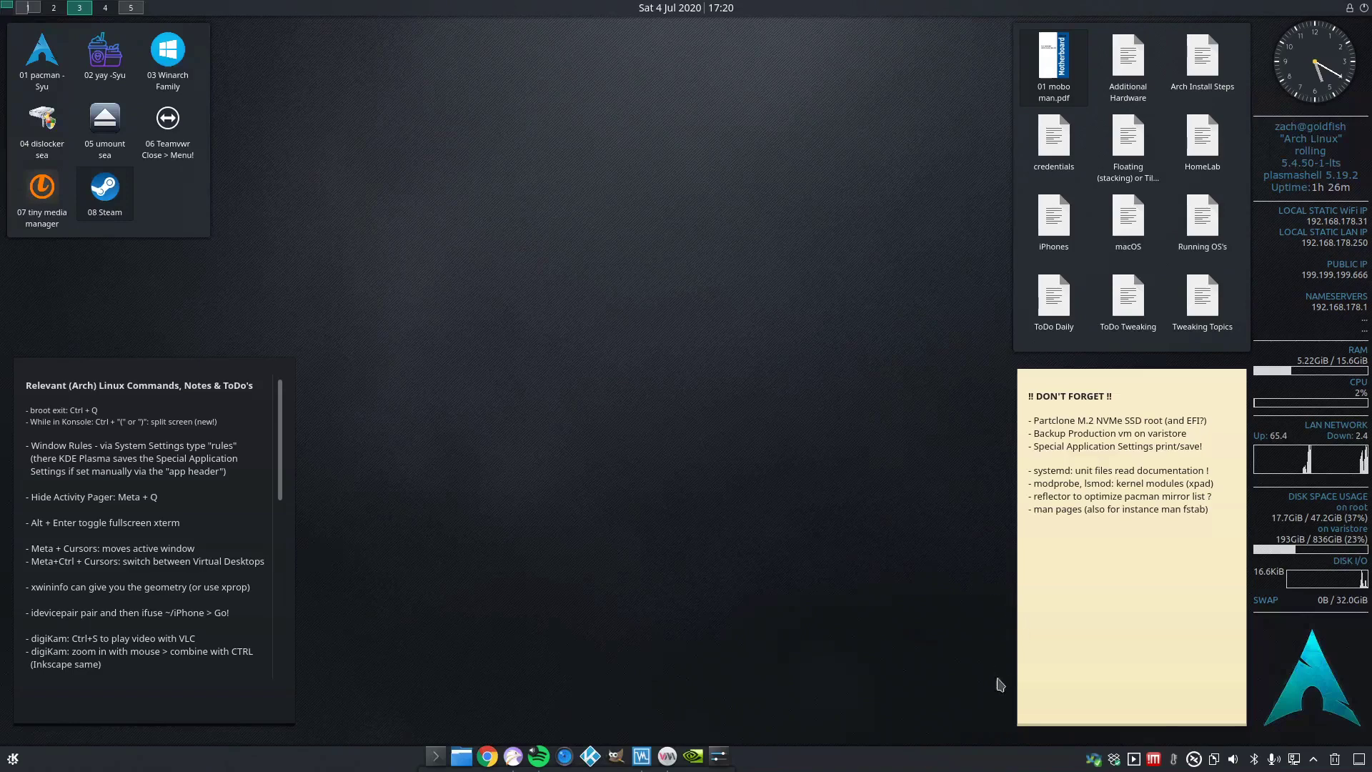
Pause and resume the Spotify track A l'Ammoniaque from the tray media player controls
left_click(1135, 759)
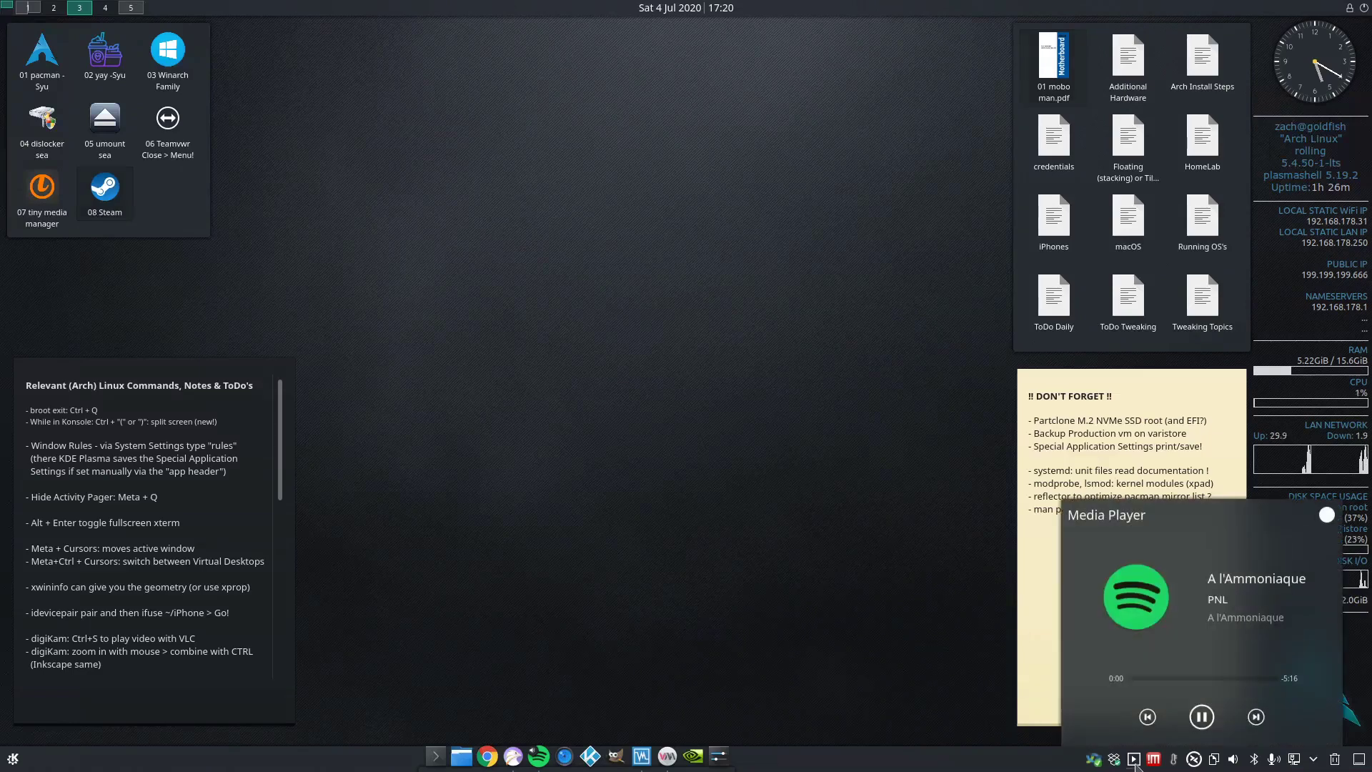
left_click(1203, 719)
left_click(774, 435)
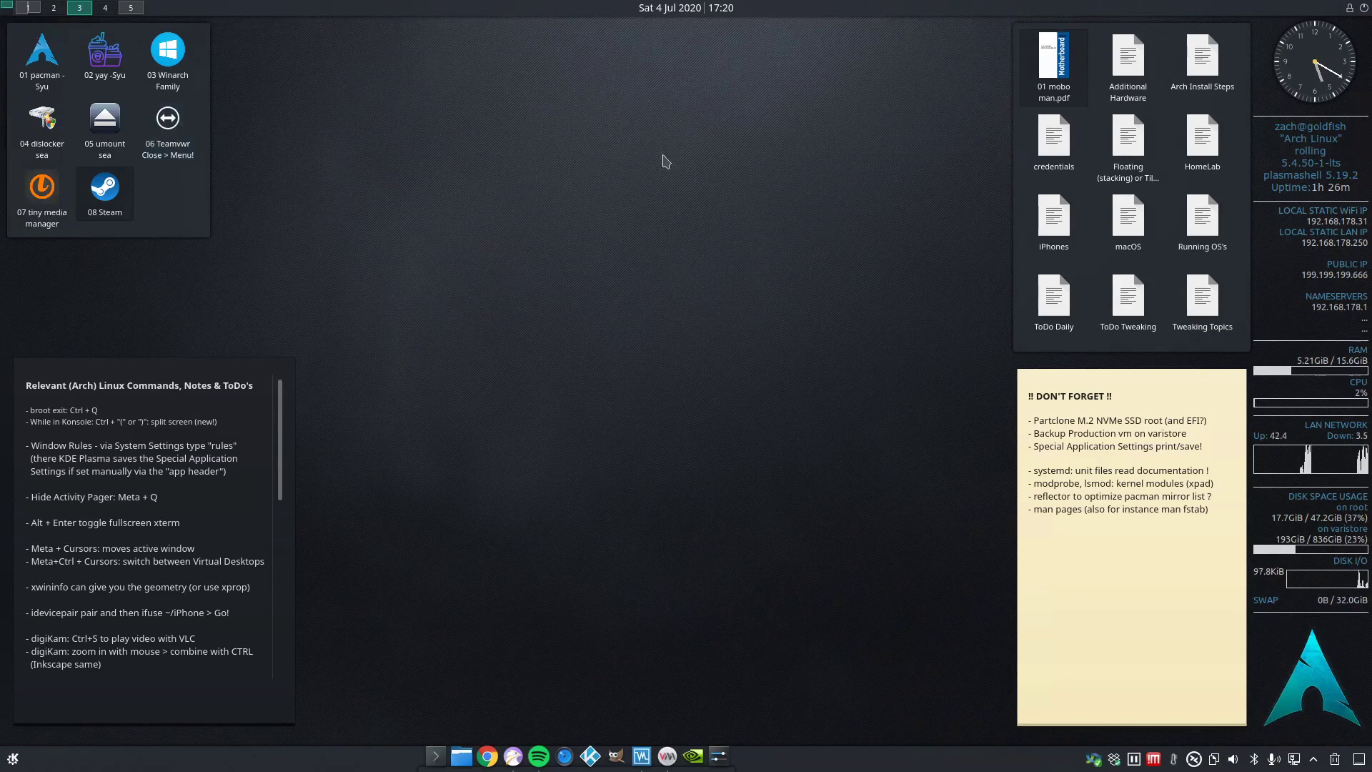
Show the July 2020 calendar from the top-bar clock, then dismiss it
left_click(685, 12)
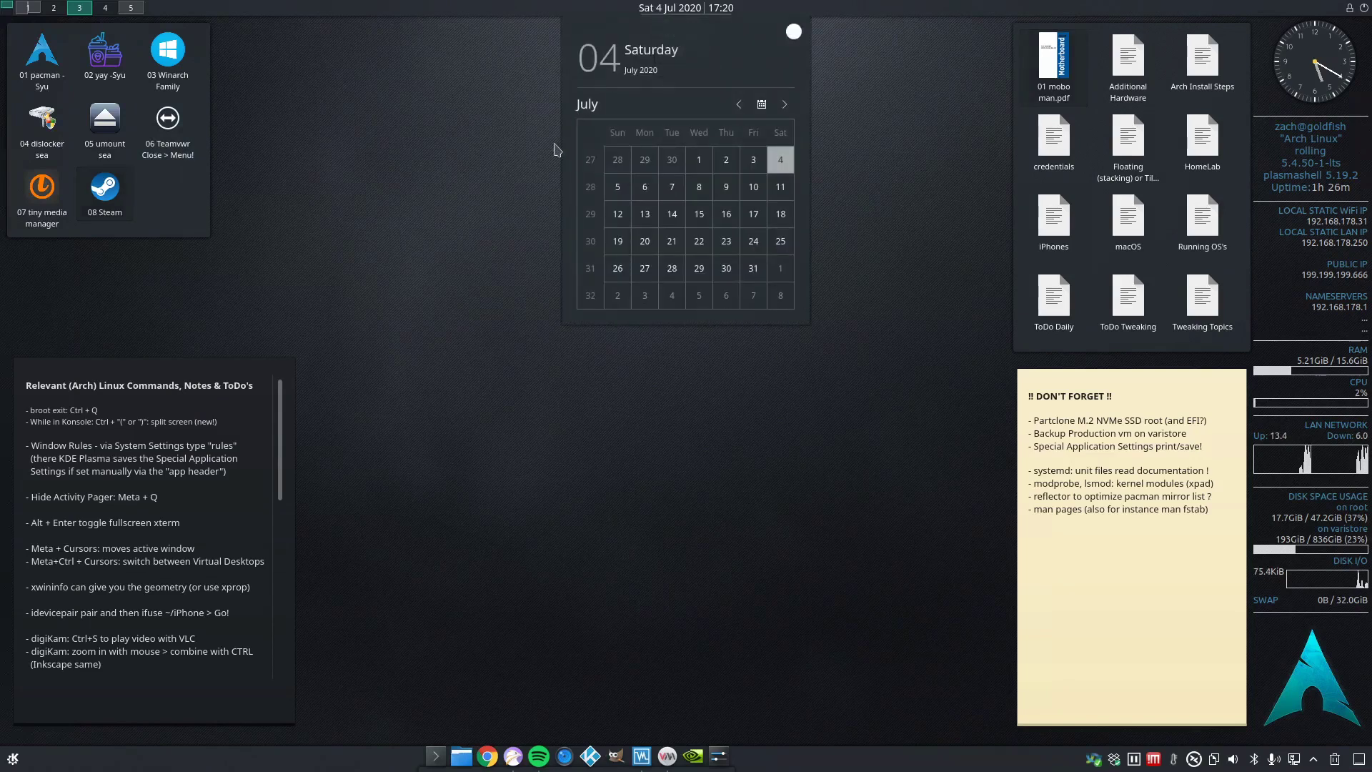
left_click(660, 470)
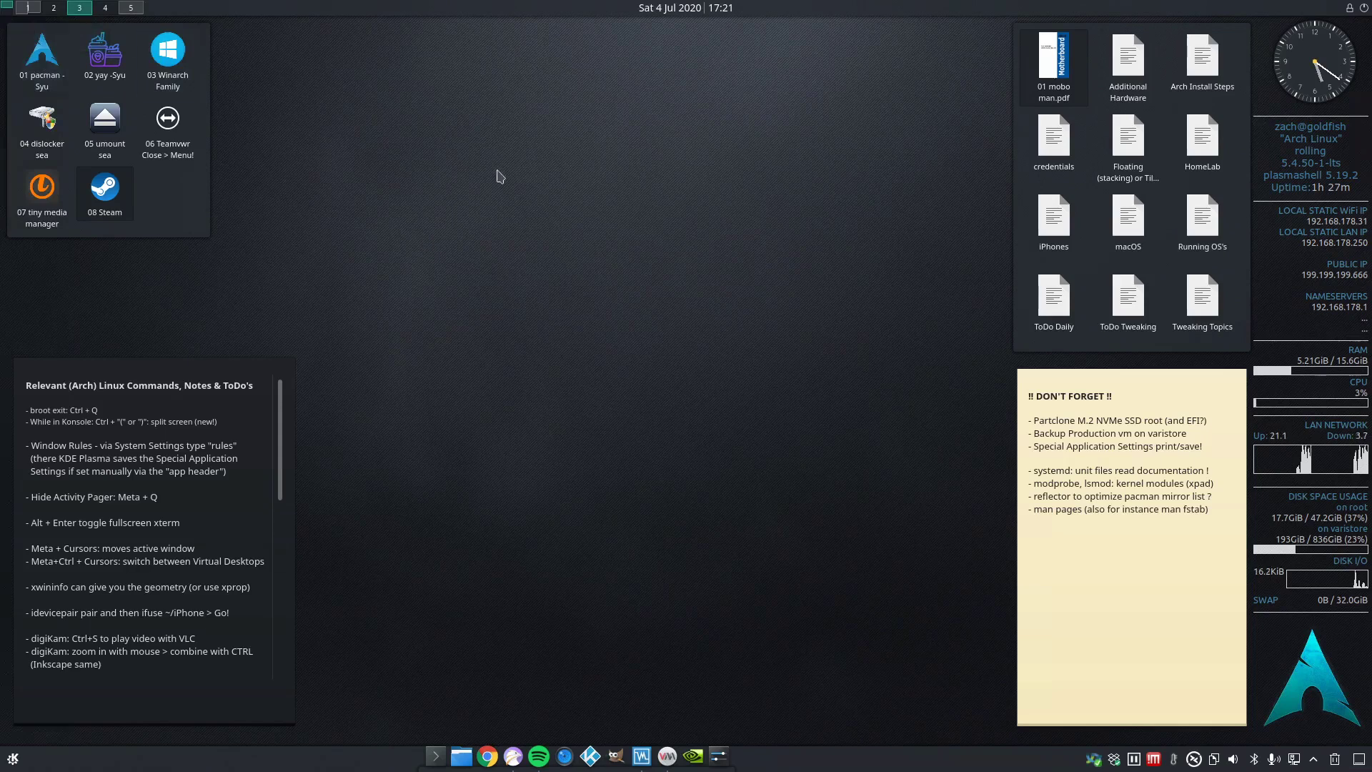
key("super+q")
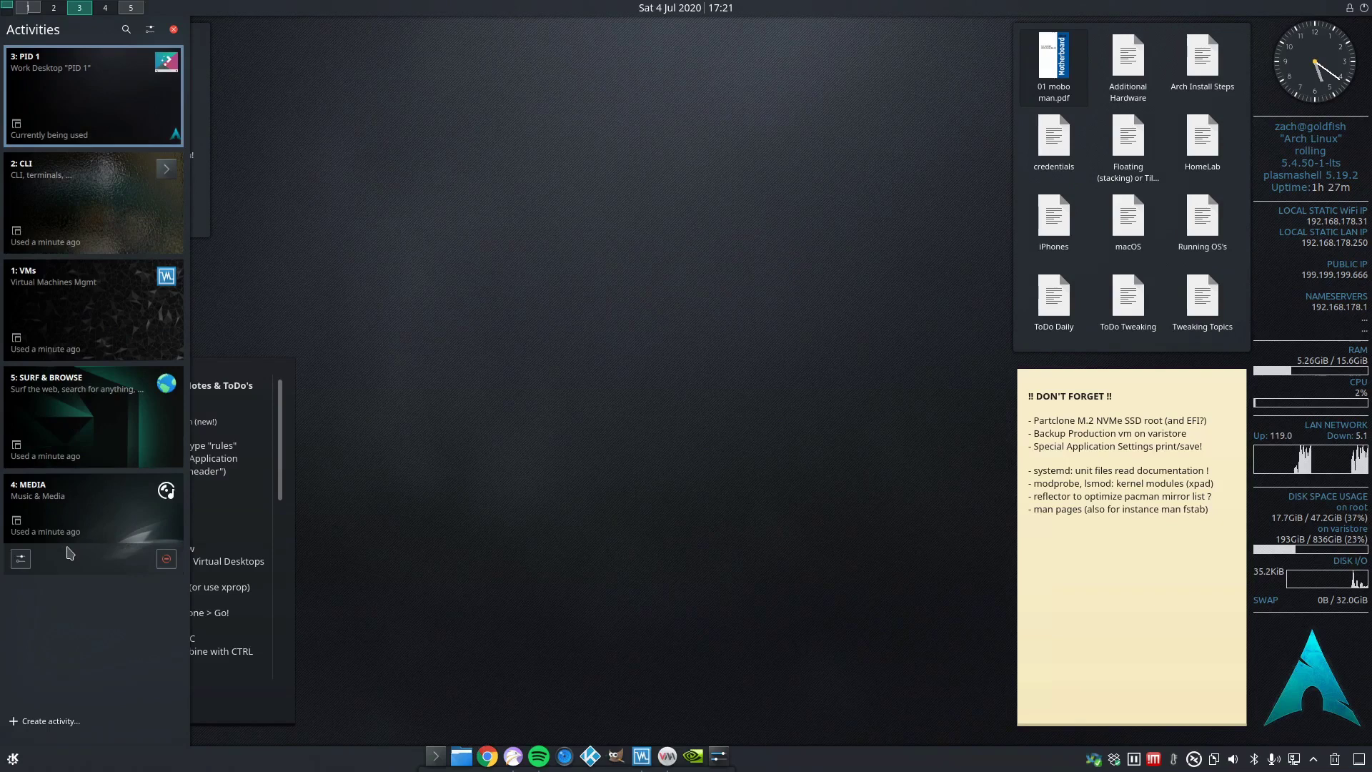
left_click(339, 366)
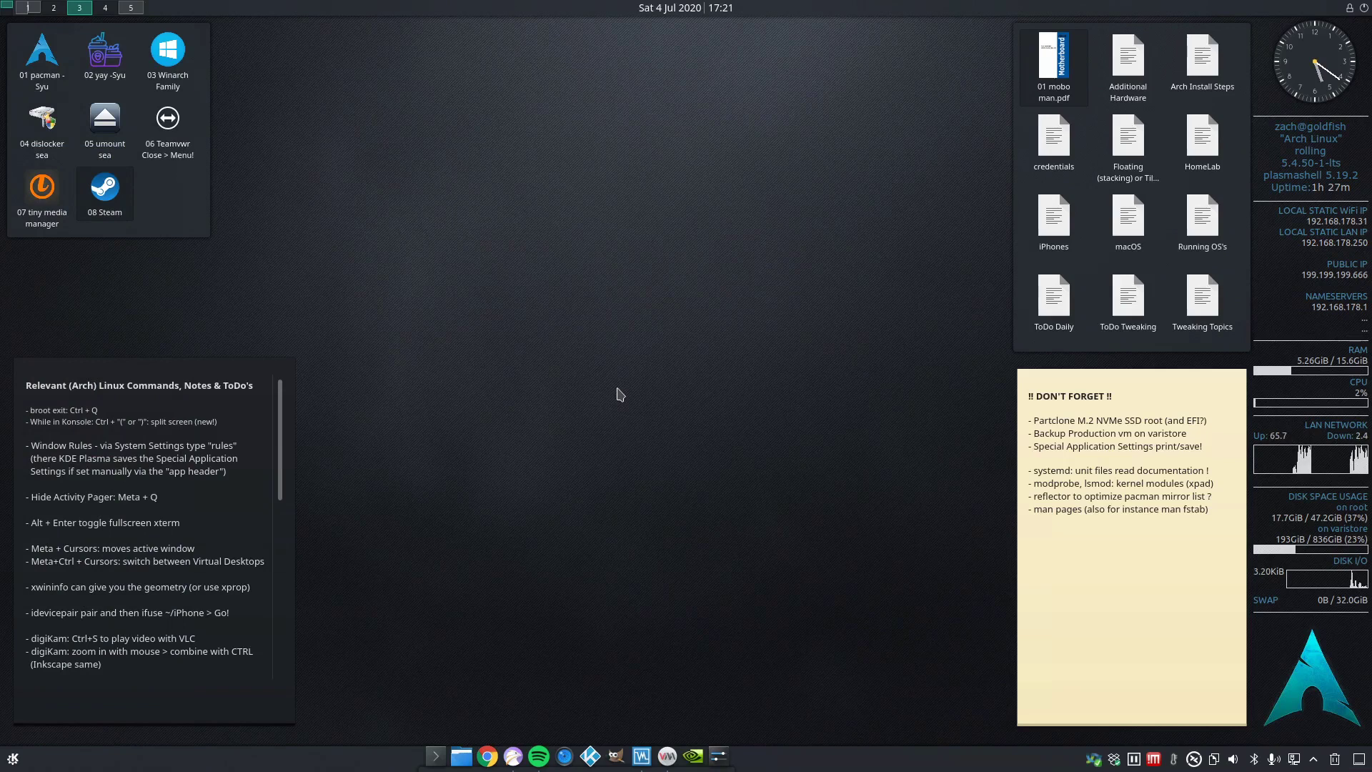
Cycle through virtual desktops 4, 5, 2 and 1, finishing back on widget desktop 3
key("ctrl+super+Right")
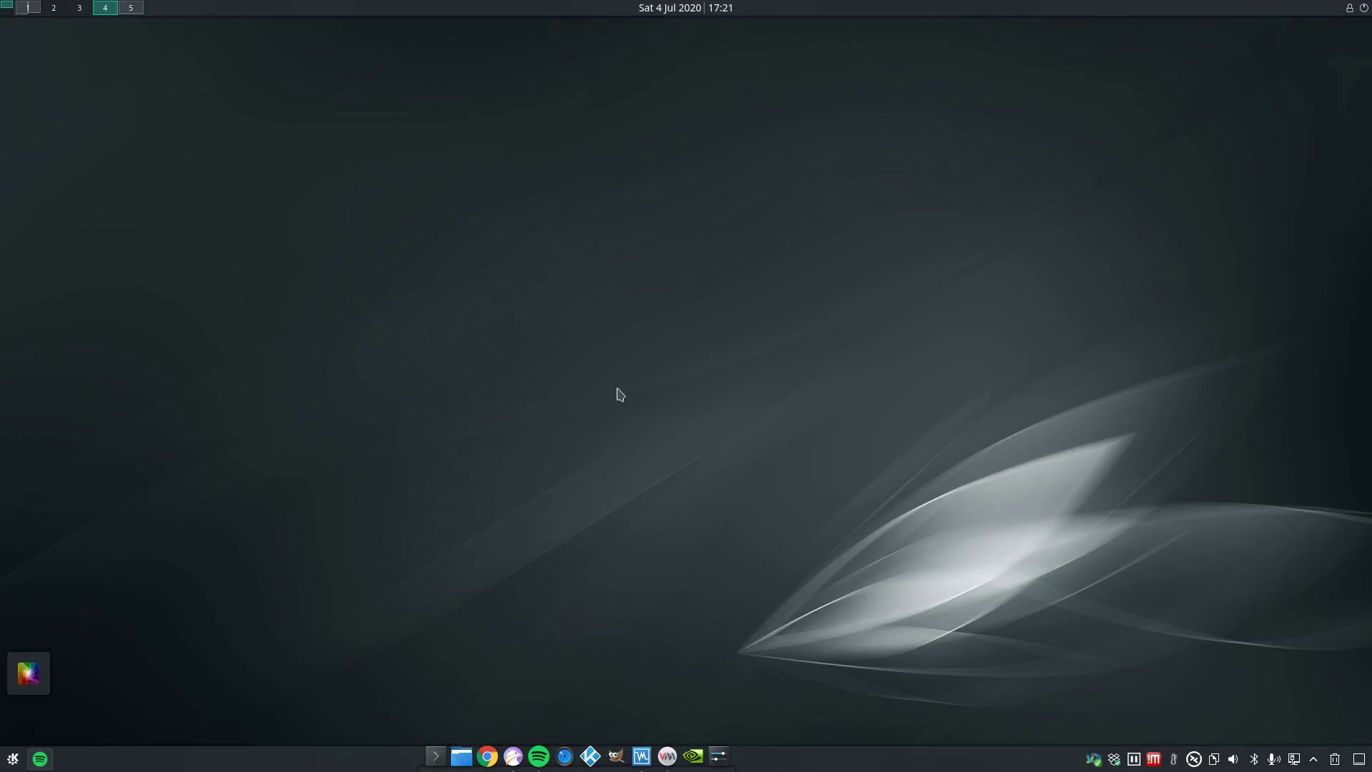
key("ctrl+super+Right")
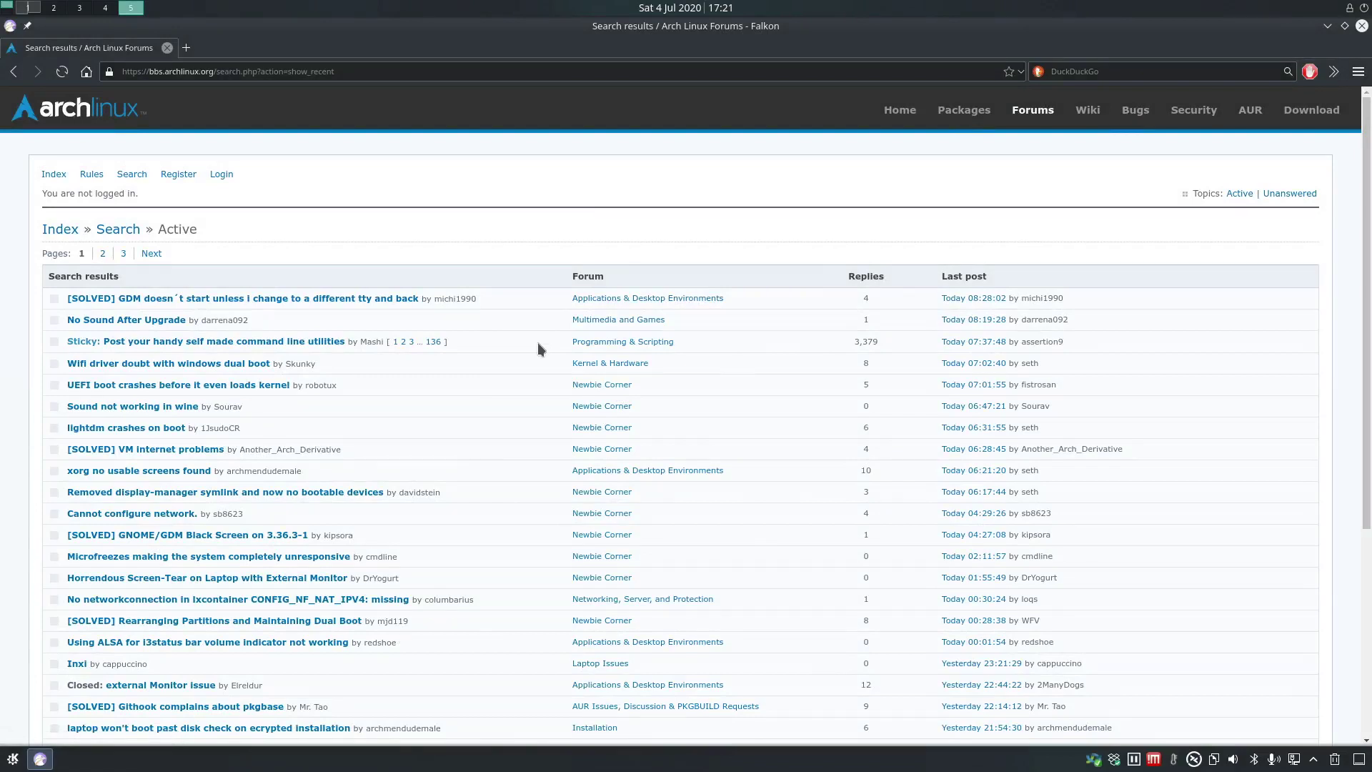
key("ctrl+super+Left")
key("ctrl+super+Left")
key("ctrl+super+Left")
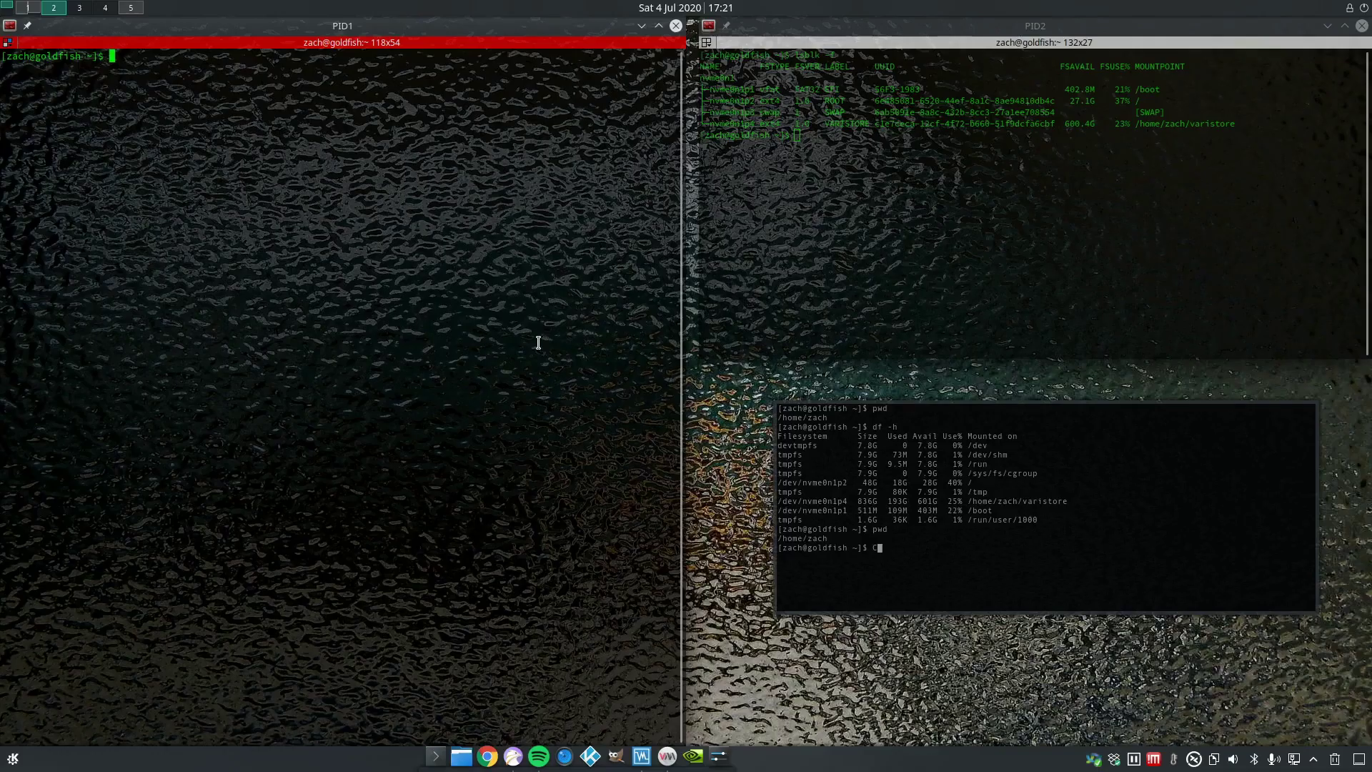
key("ctrl+F5")
key("ctrl+F1")
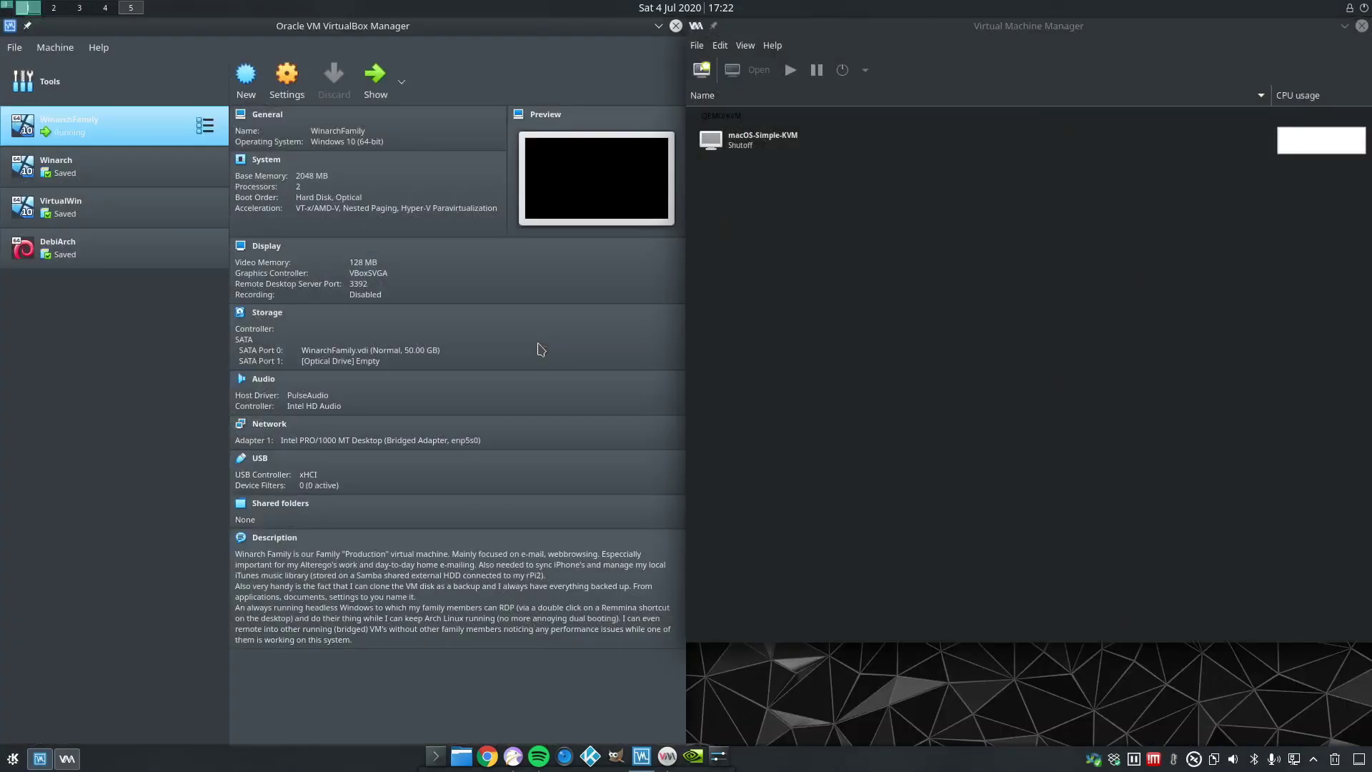
key("ctrl+super+Left")
key("ctrl+super+Left")
key("ctrl+super+Left")
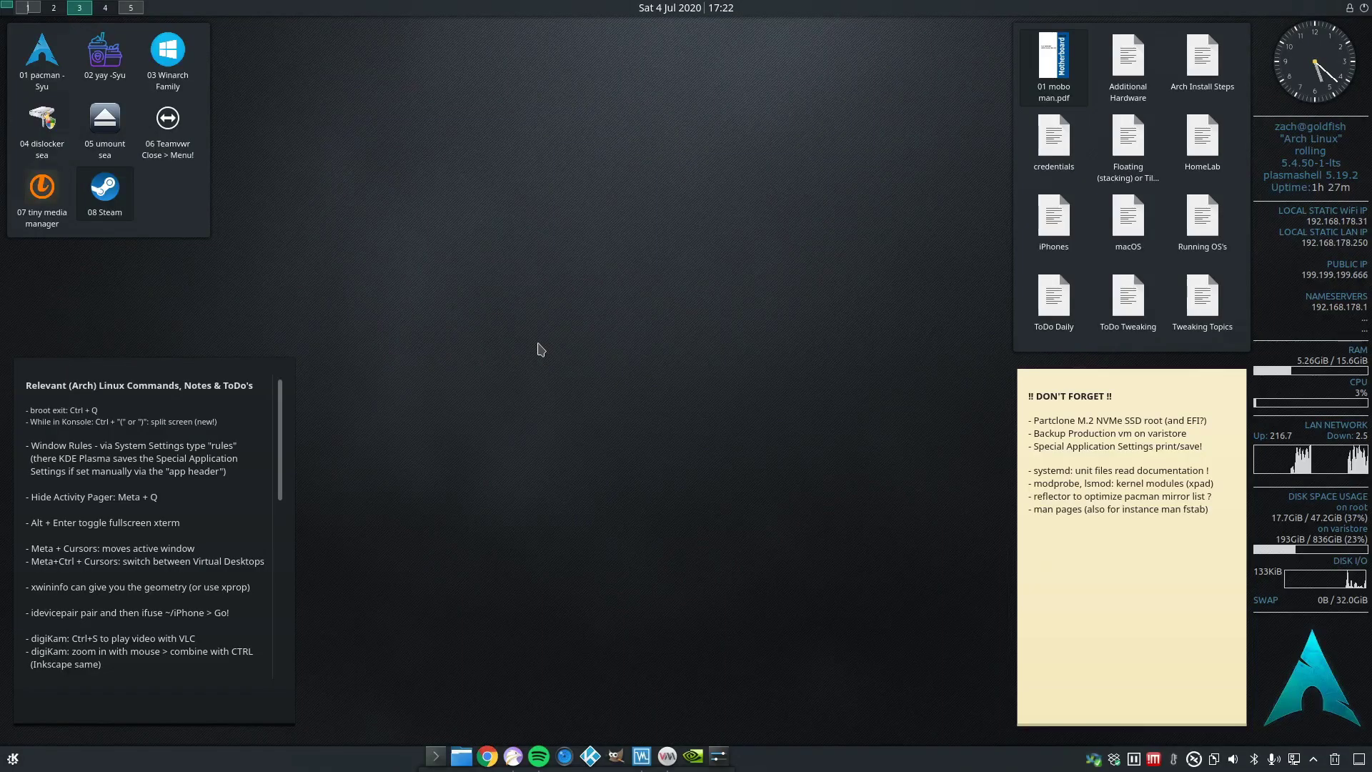
key("ctrl+super+Left")
key("ctrl+super+Left")
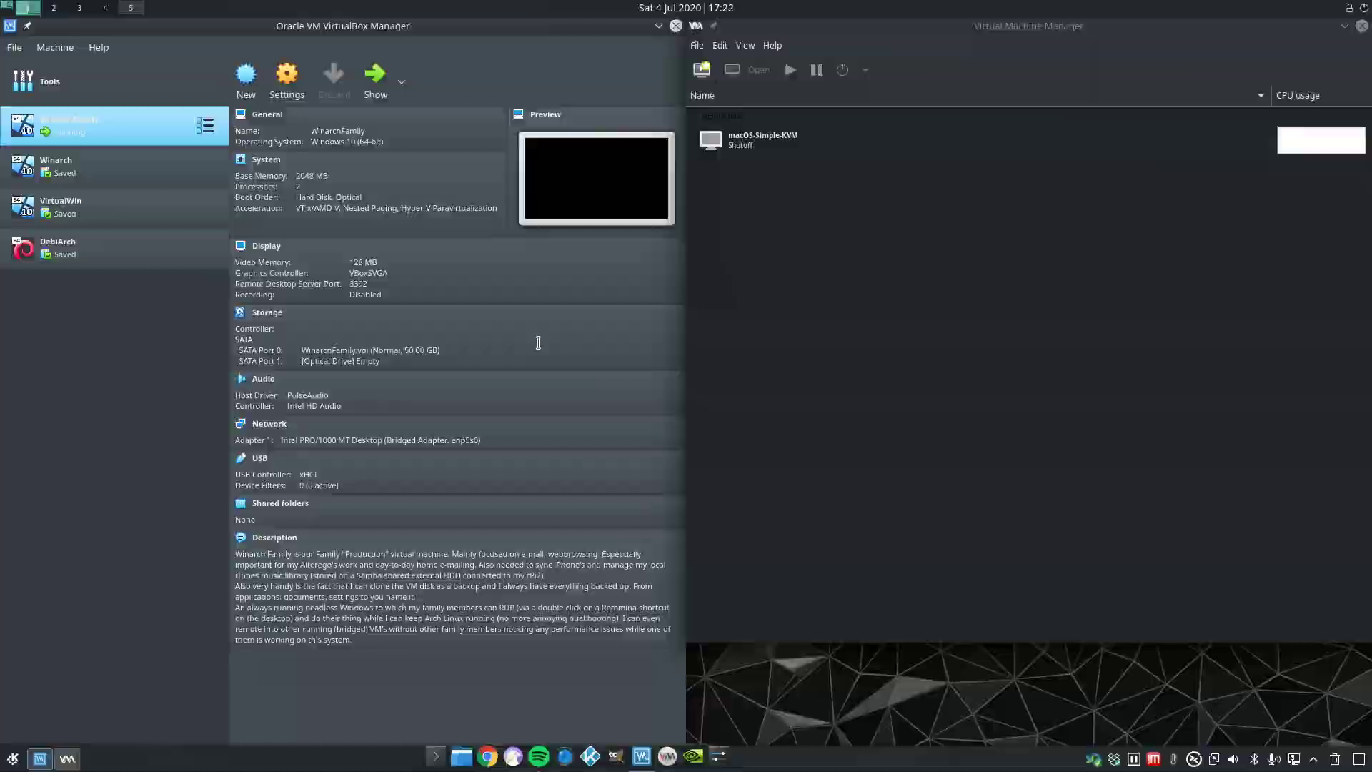
key("ctrl+super+Right")
key("ctrl+super+Left")
key("ctrl+super+Left")
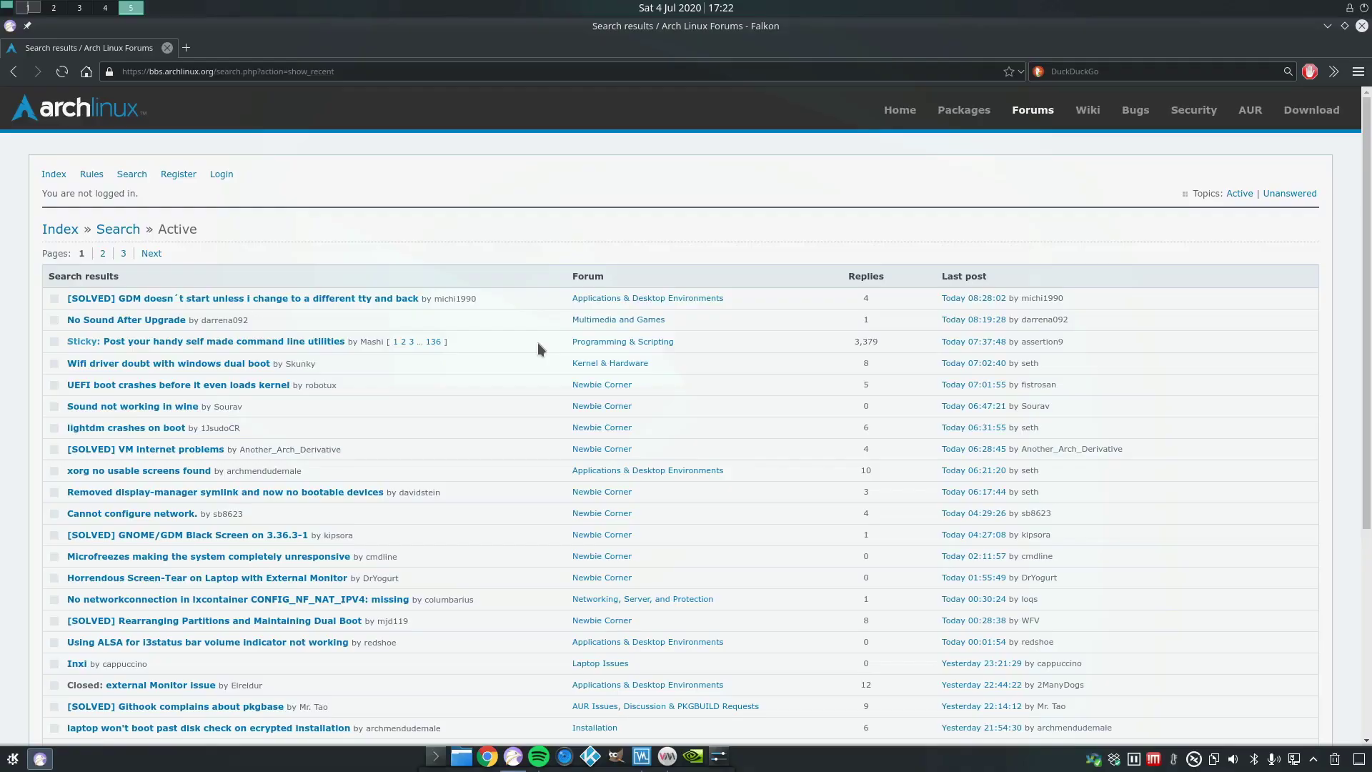
key("ctrl+super+Left")
key("ctrl+super+Left")
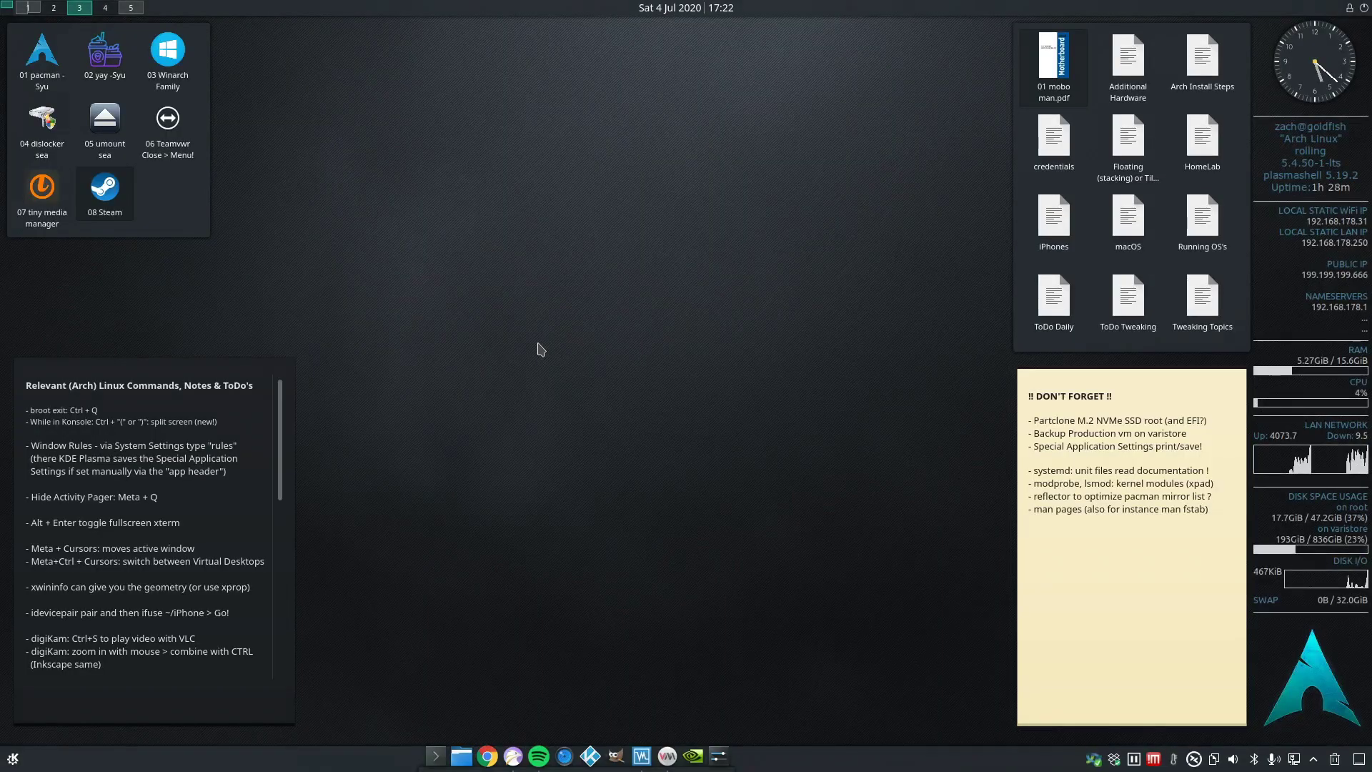
key("ctrl+super+Left")
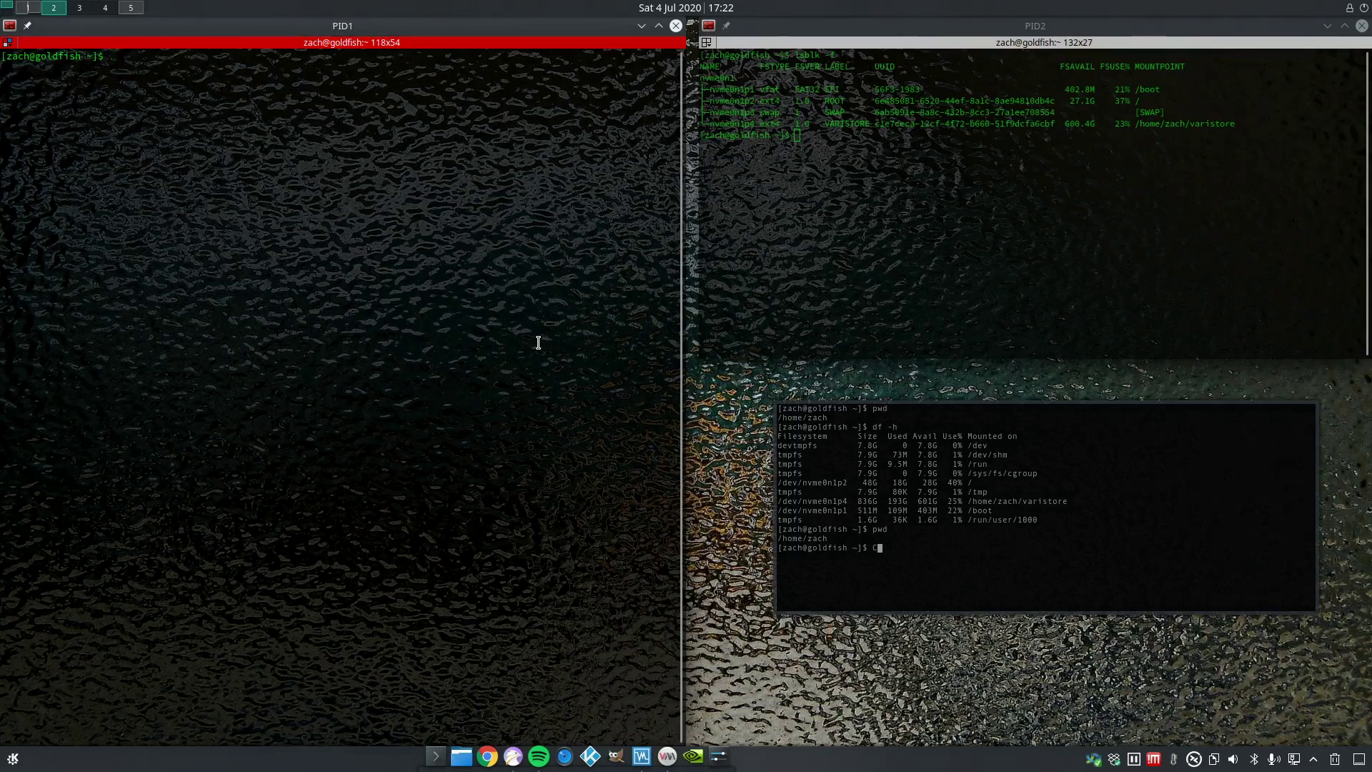
Hide and restore the Terminator windows, then start alternating focus between PID2 and PID1
key("ctrl+super+Down")
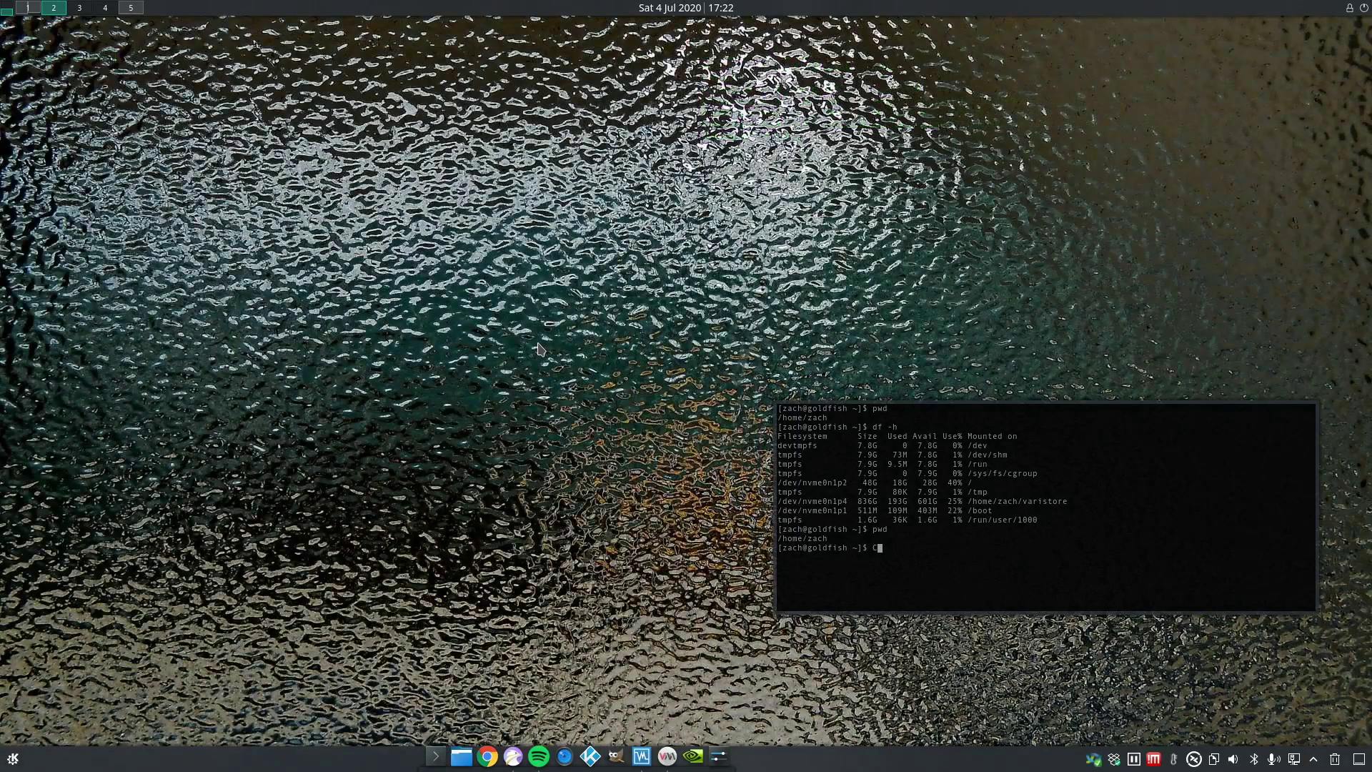
key("ctrl+super+Up")
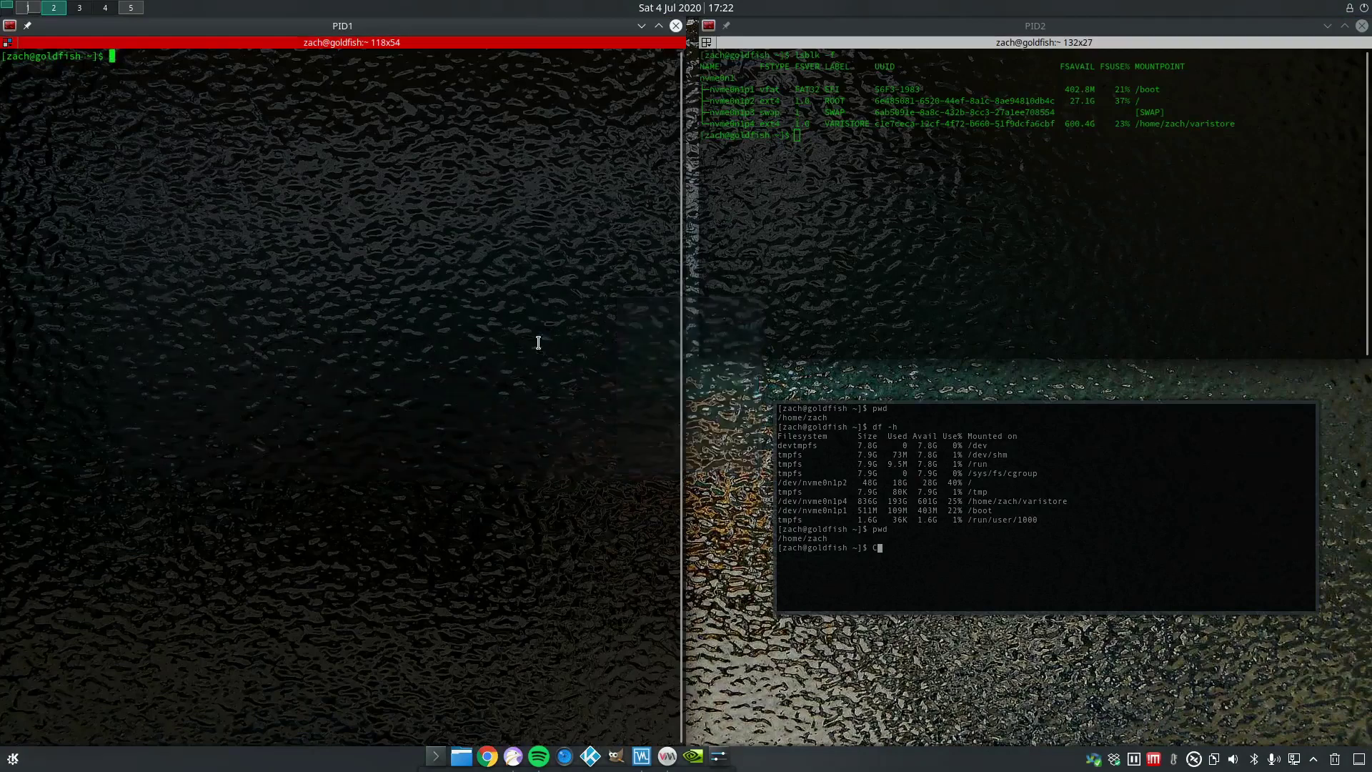
left_click(872, 238)
left_click(346, 358)
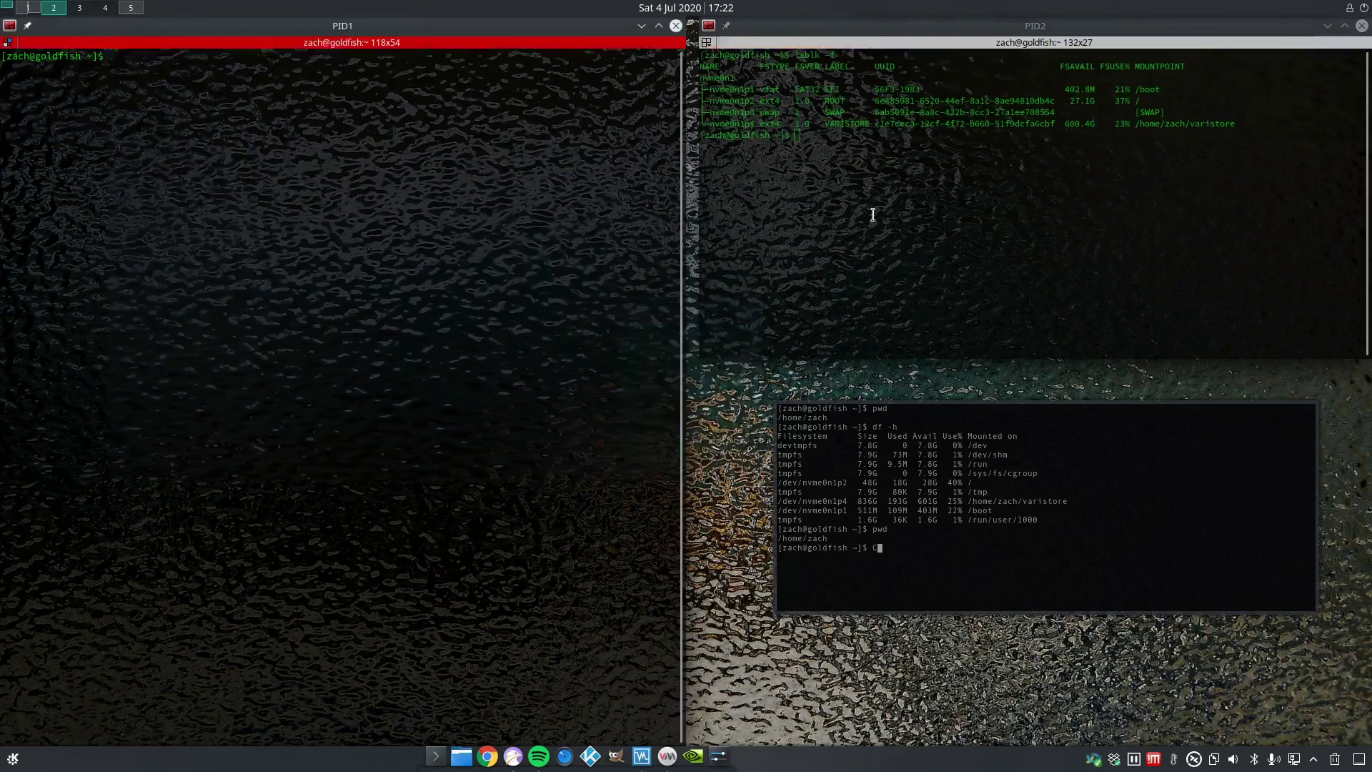
left_click(873, 215)
Keep switching focus between the PID1 and PID2 terminals, ending on the floating terminal
left_click(458, 319)
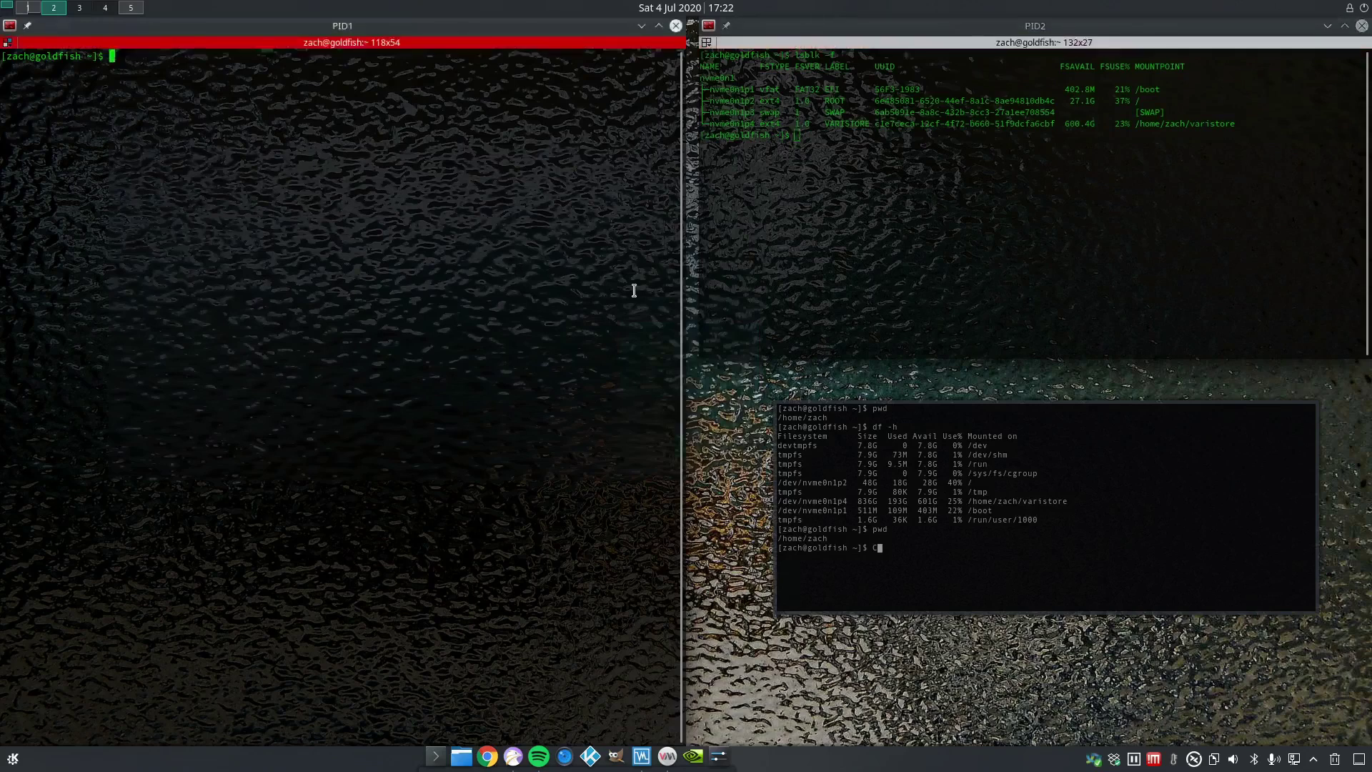
left_click(891, 267)
left_click(438, 311)
left_click(800, 266)
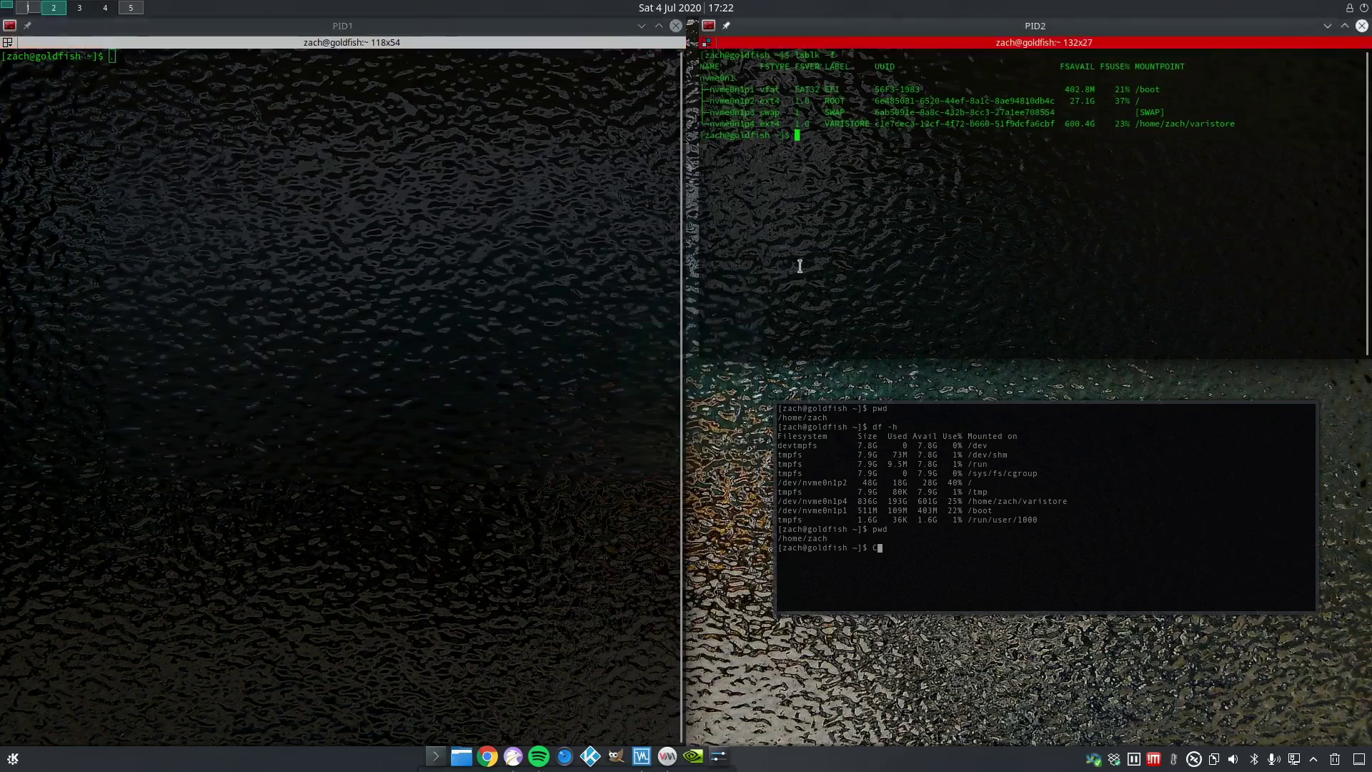
left_click(1101, 548)
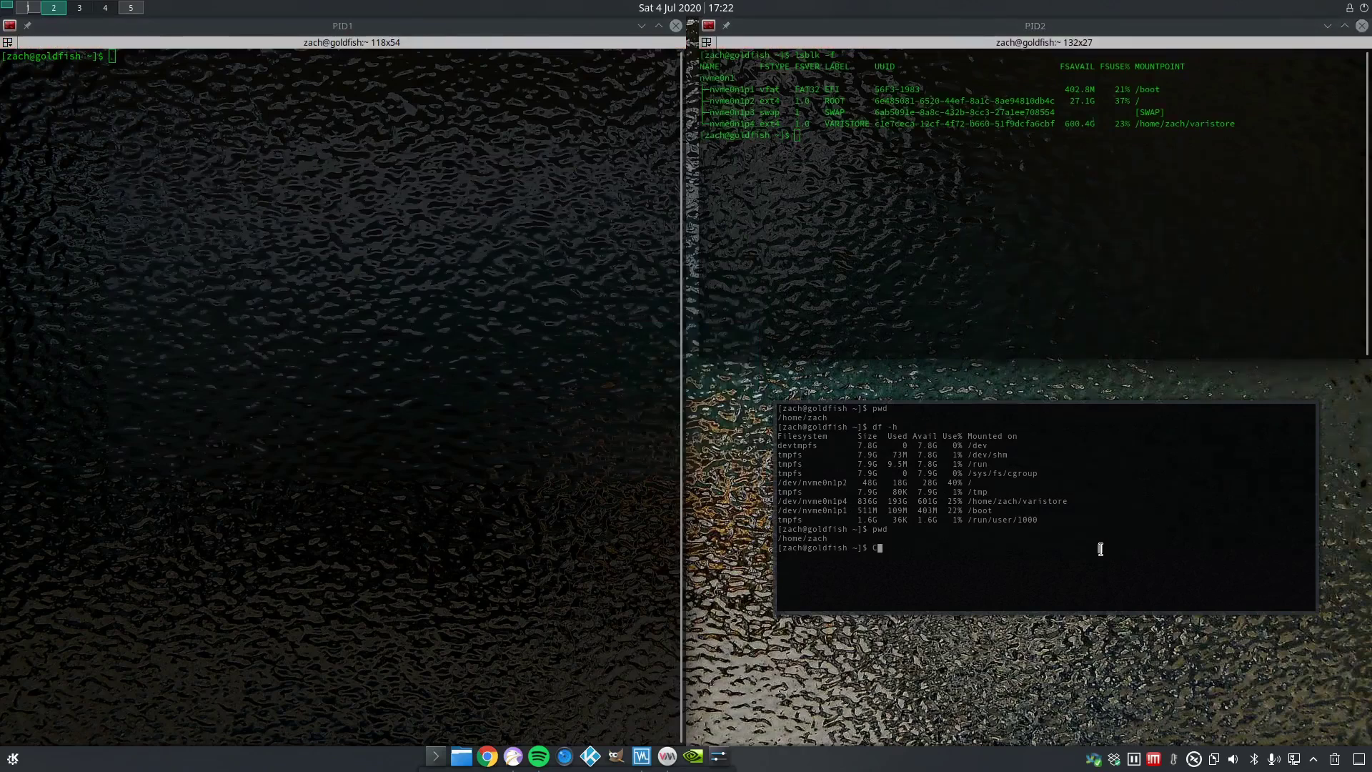
Erase the stray prompt character in the floating terminal and make PID2 active
key("BackSpace")
left_click(1027, 221)
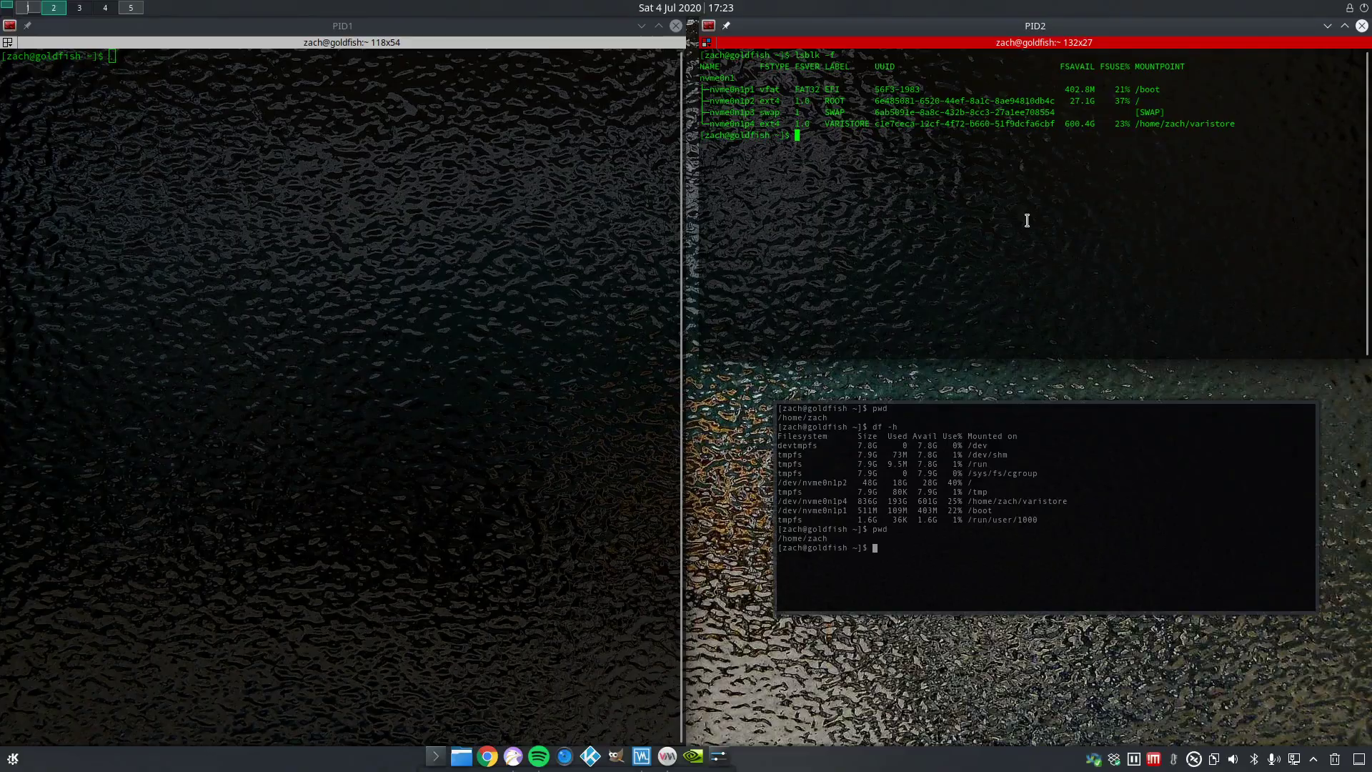
Jump through desktops 1, 3, 4, 5, 2 and 1 with Ctrl+F-keys, ending on desktop 3
key("ctrl+F1")
key("ctrl+F3")
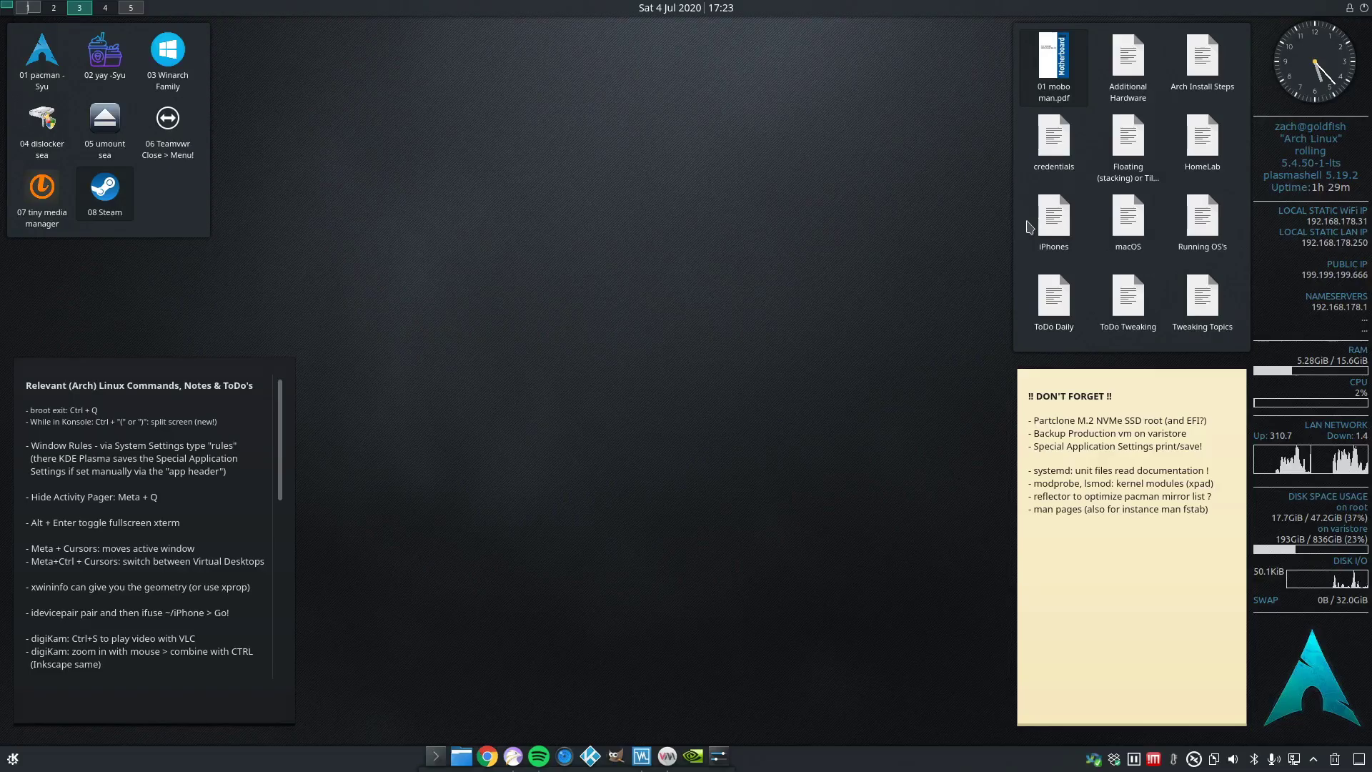
key("ctrl+F4")
key("ctrl+F5")
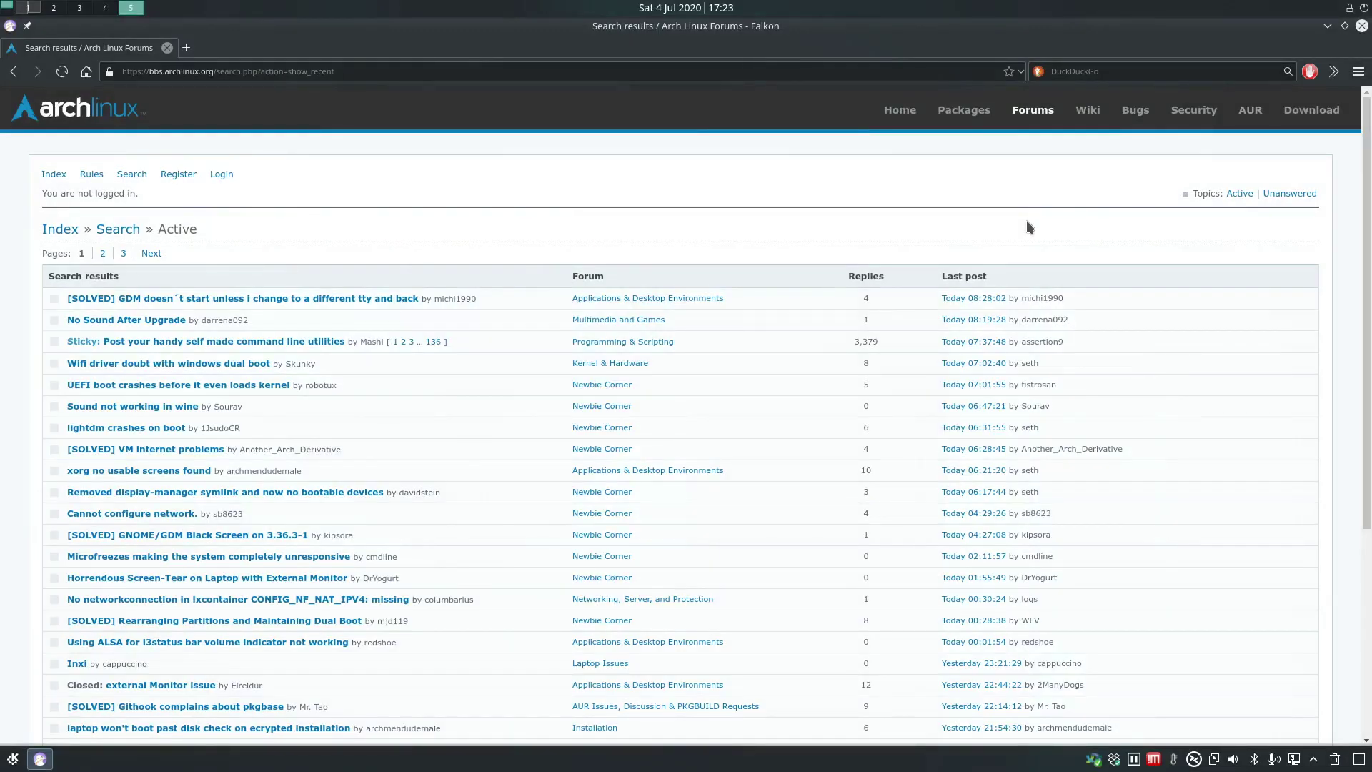
key("ctrl+F2")
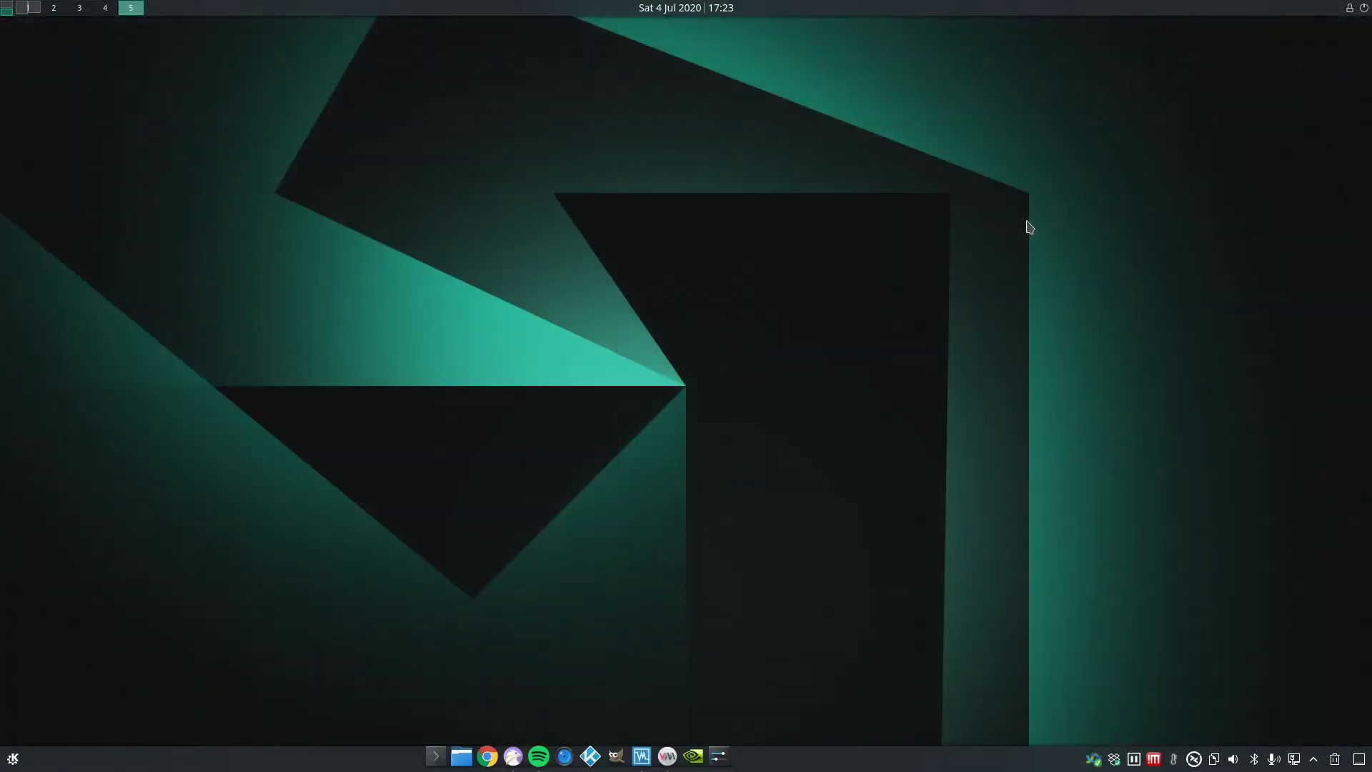
key("ctrl+F1")
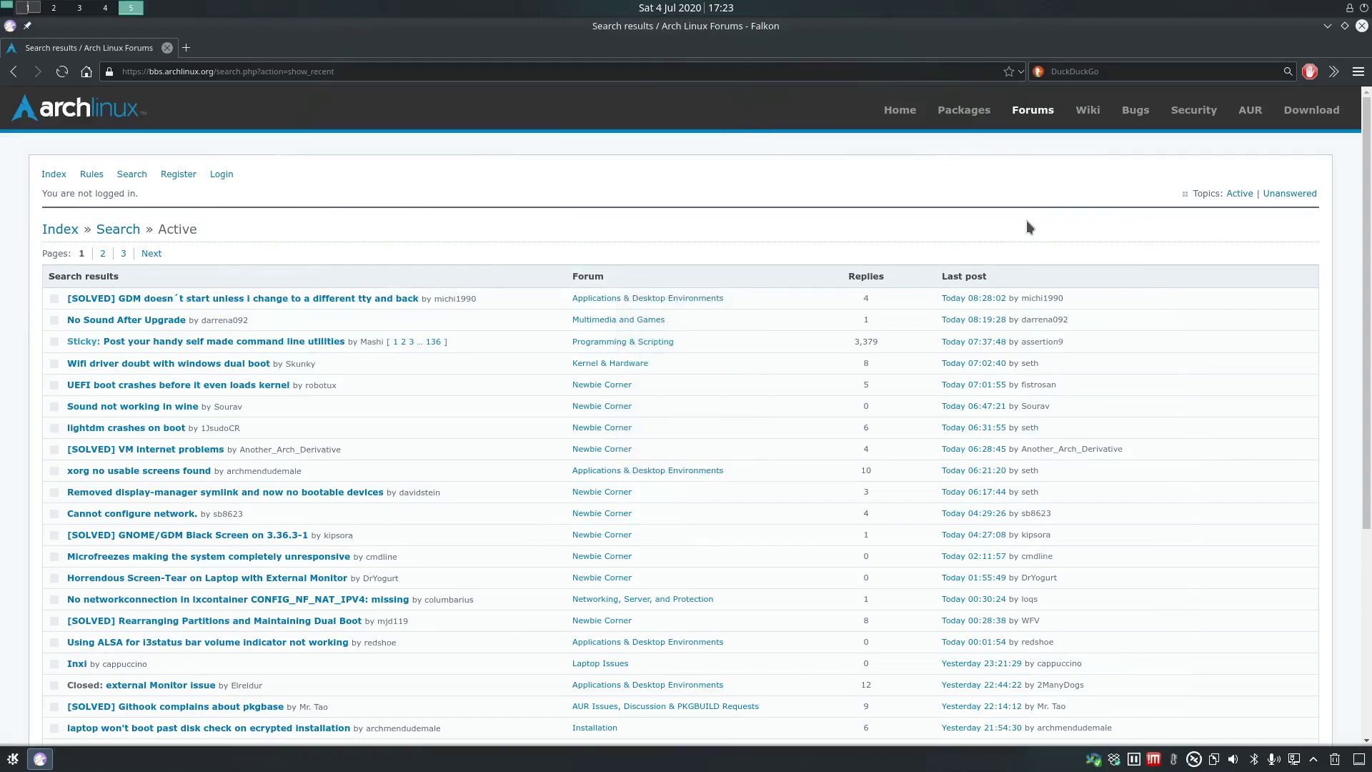
key("ctrl+F3")
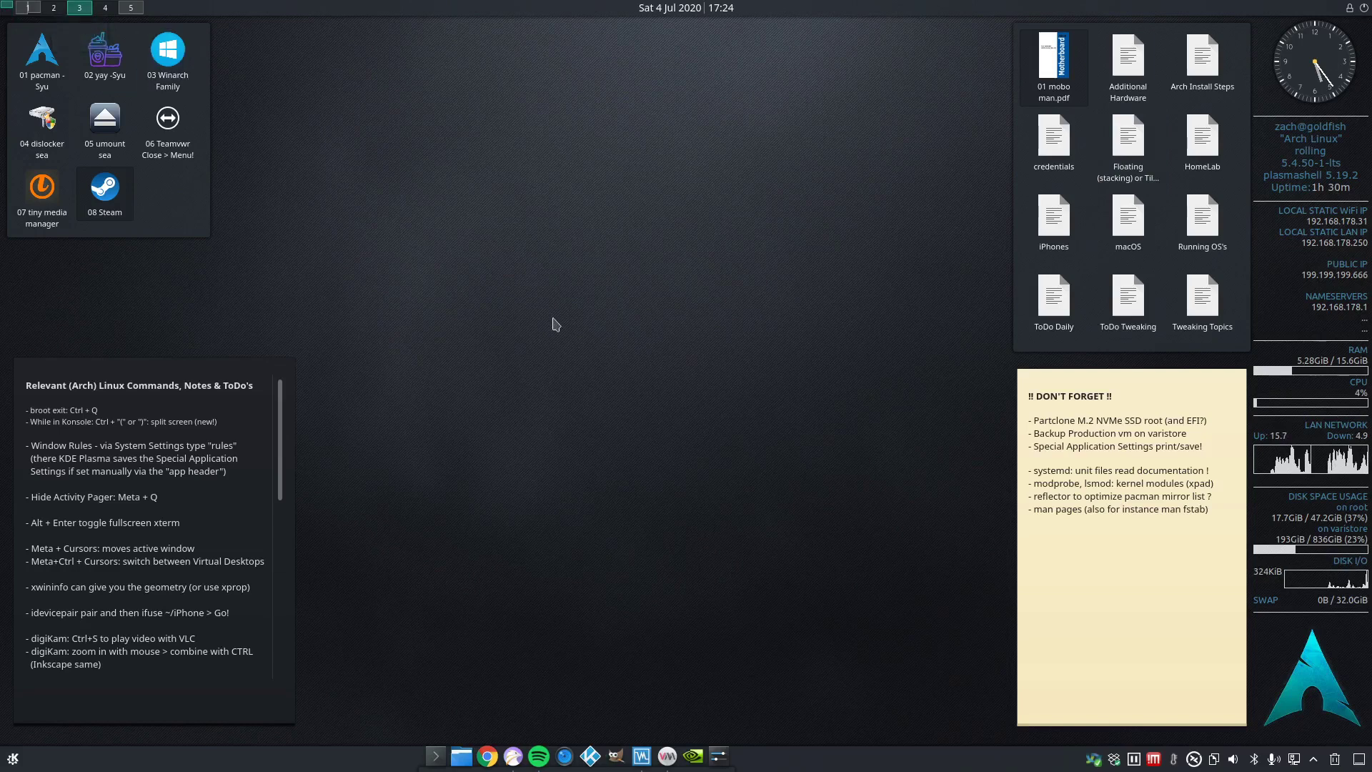
key("ctrl+super+Right")
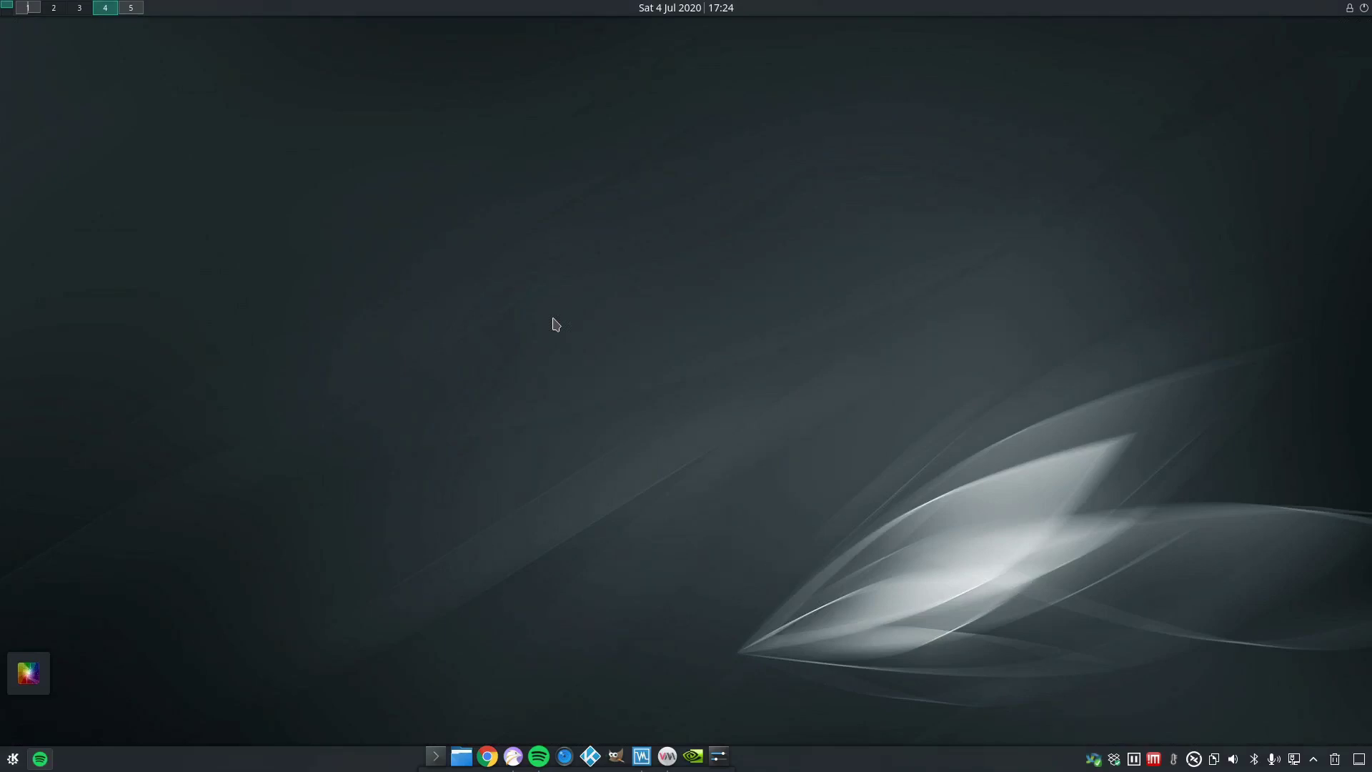
key("ctrl+super+Right")
key("ctrl+super+Right")
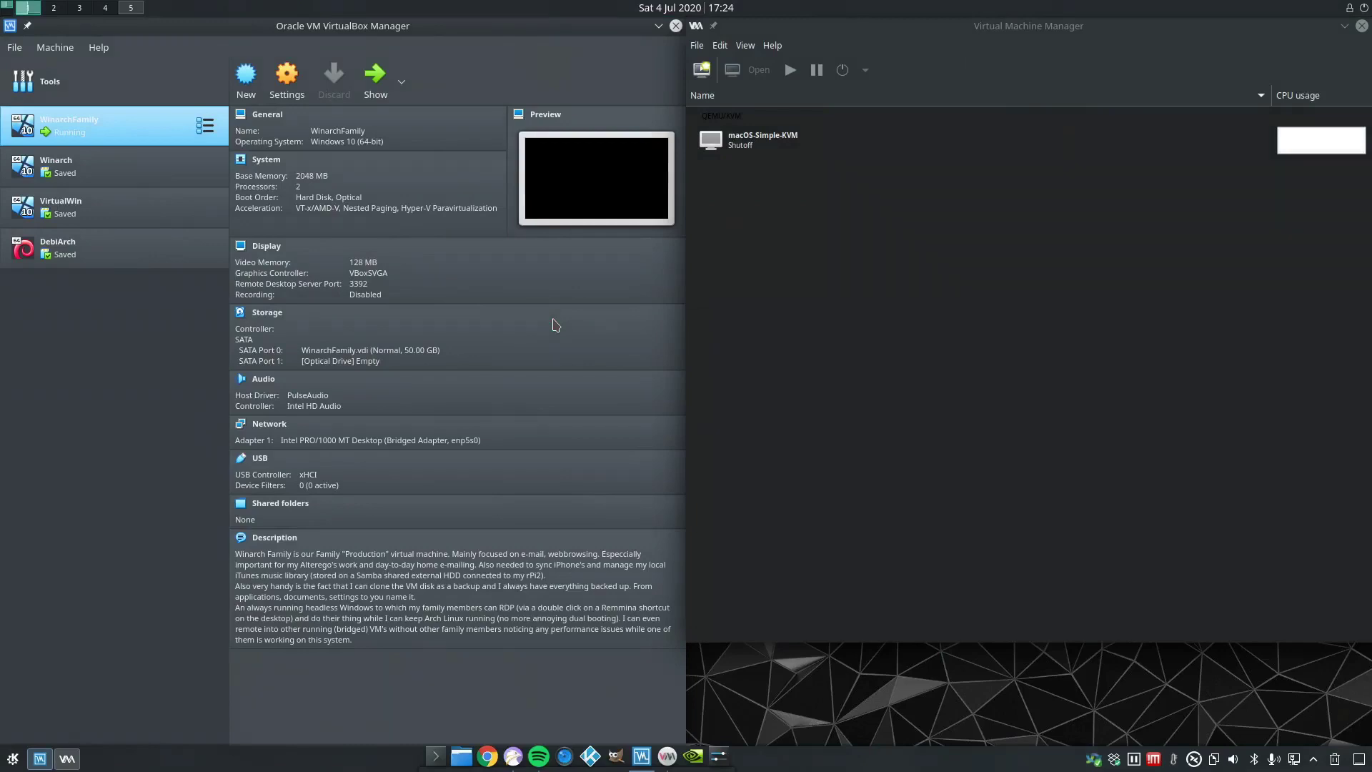
key("ctrl+super+Right")
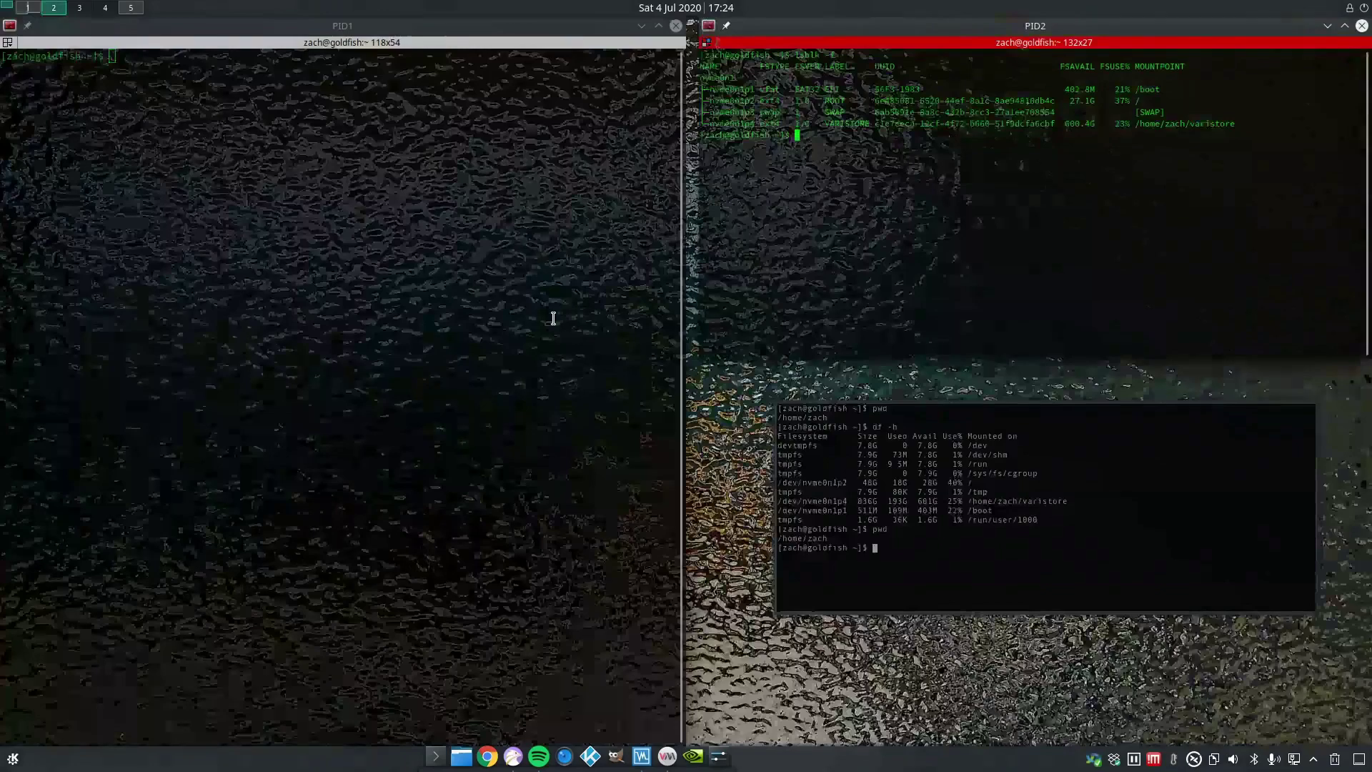
key("ctrl+super+Right")
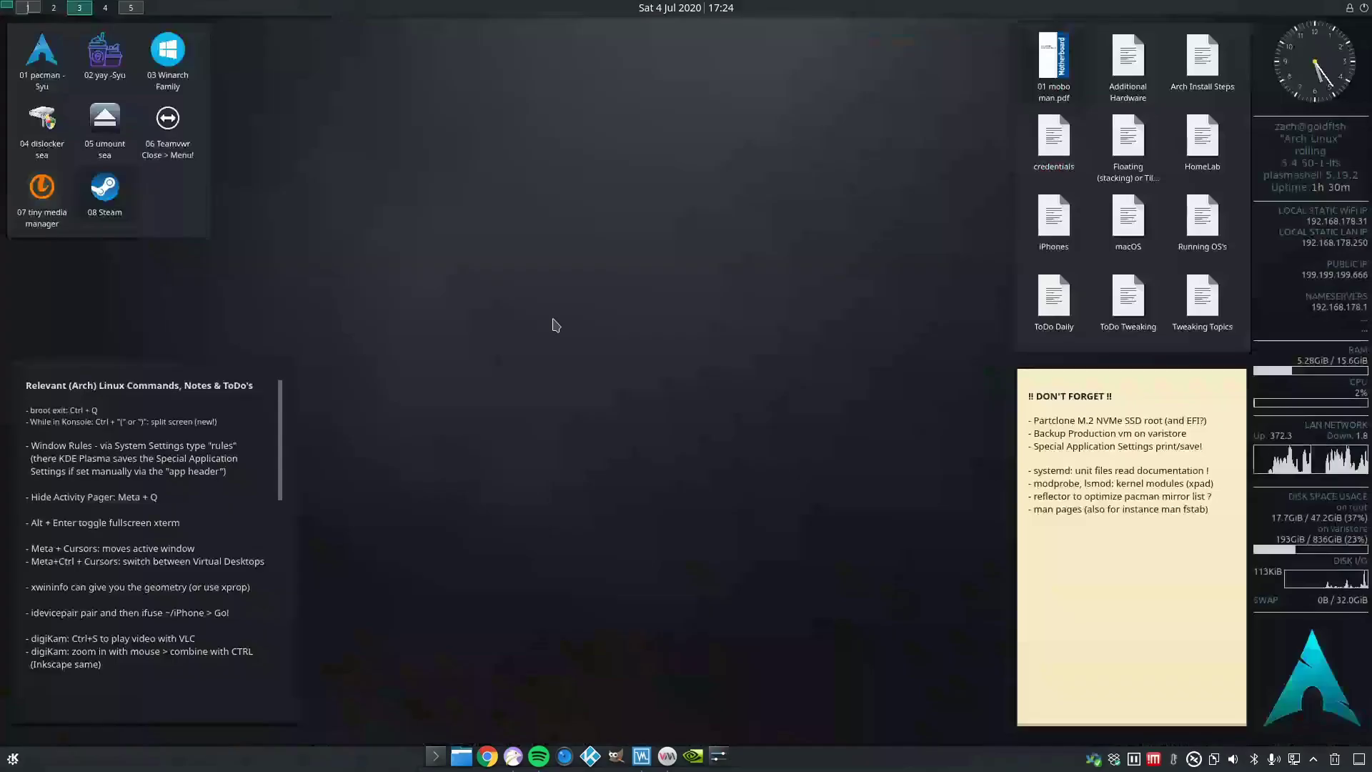